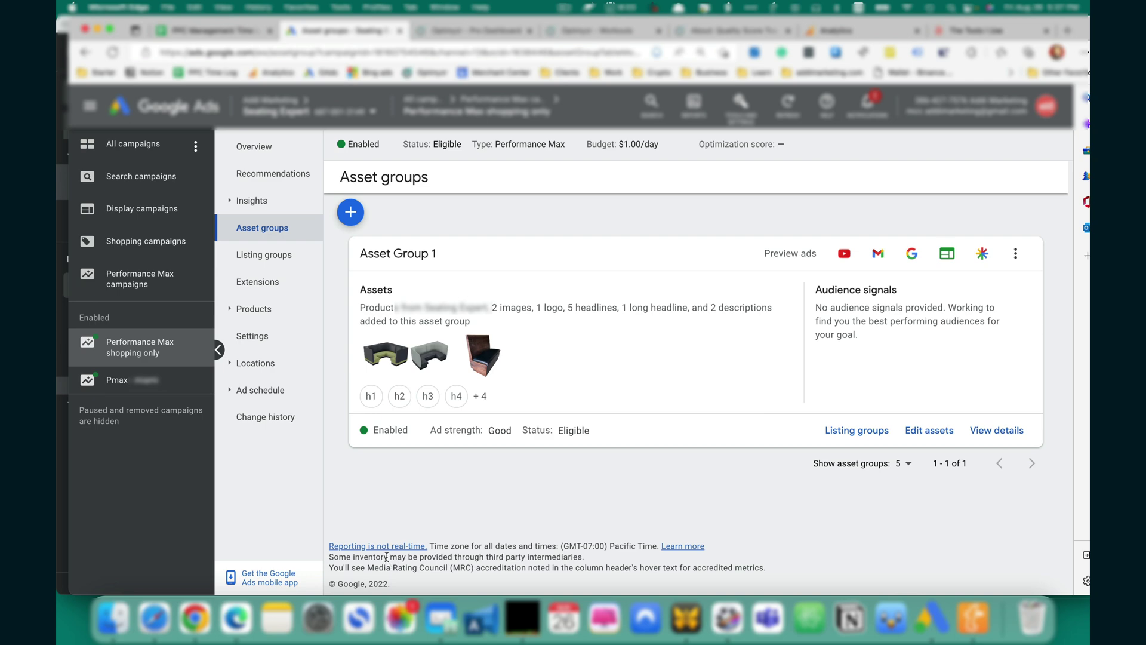
Switch to Google Ads Editor and paste a copy of Asset Group 1 into the Performance Max shopping only campaign.
{"action": "key", "text": "super+Tab"}
{"action": "key", "text": "super+Tab"}
{"action": "key", "text": "super+Tab"}
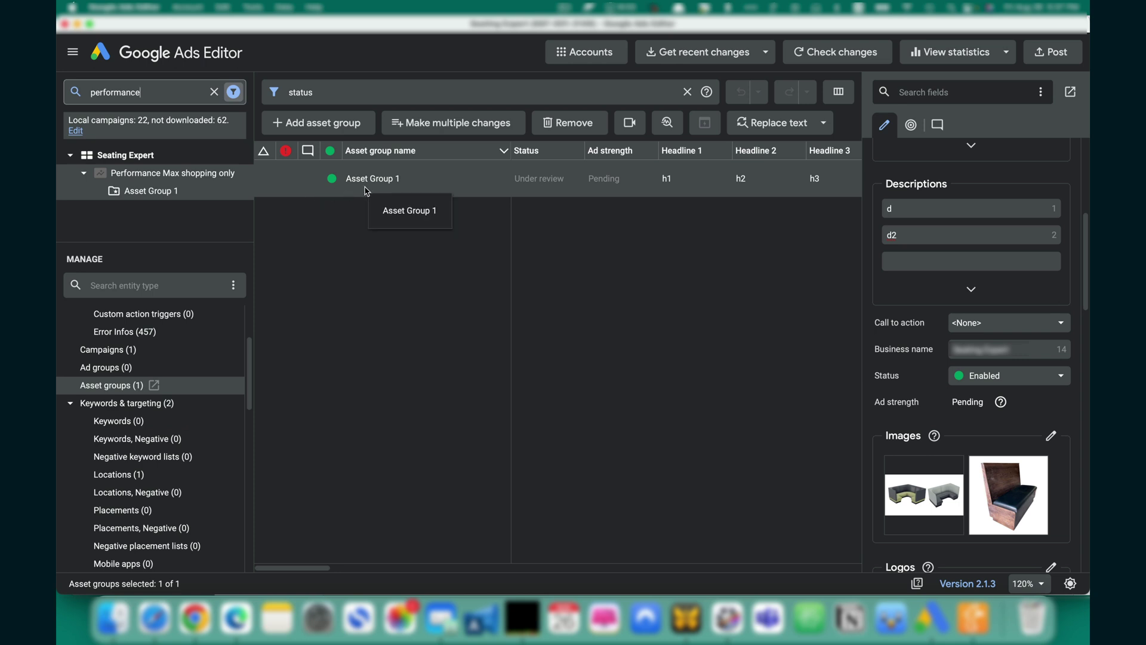
{"action": "left_click", "coordinate": [293, 189]}
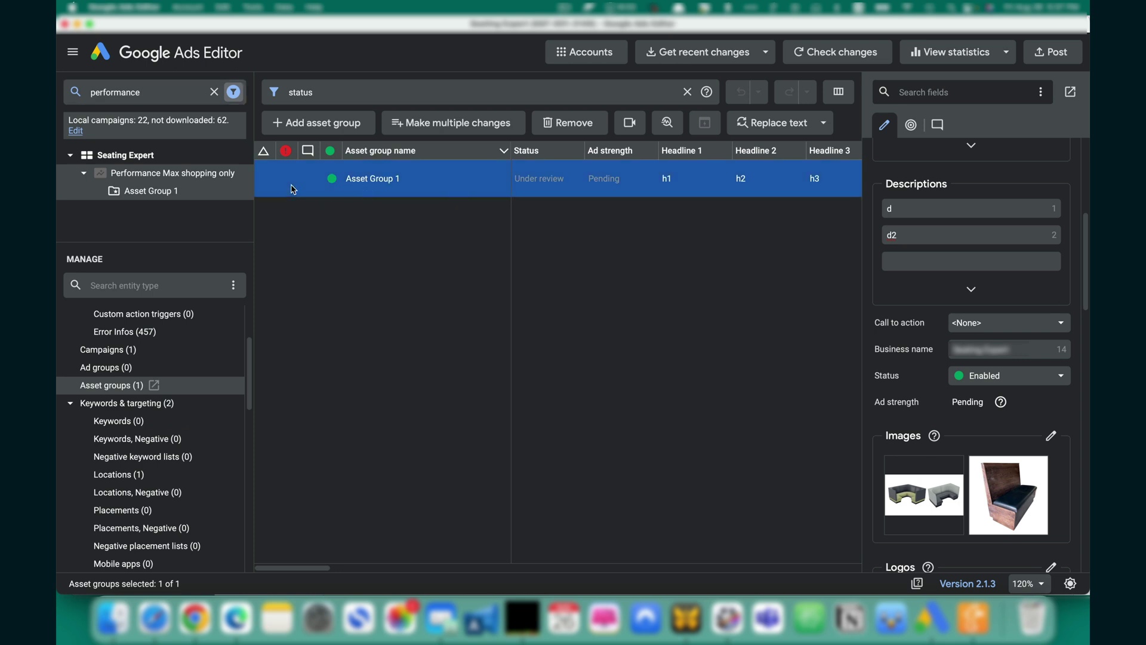
{"action": "key", "text": "super+v"}
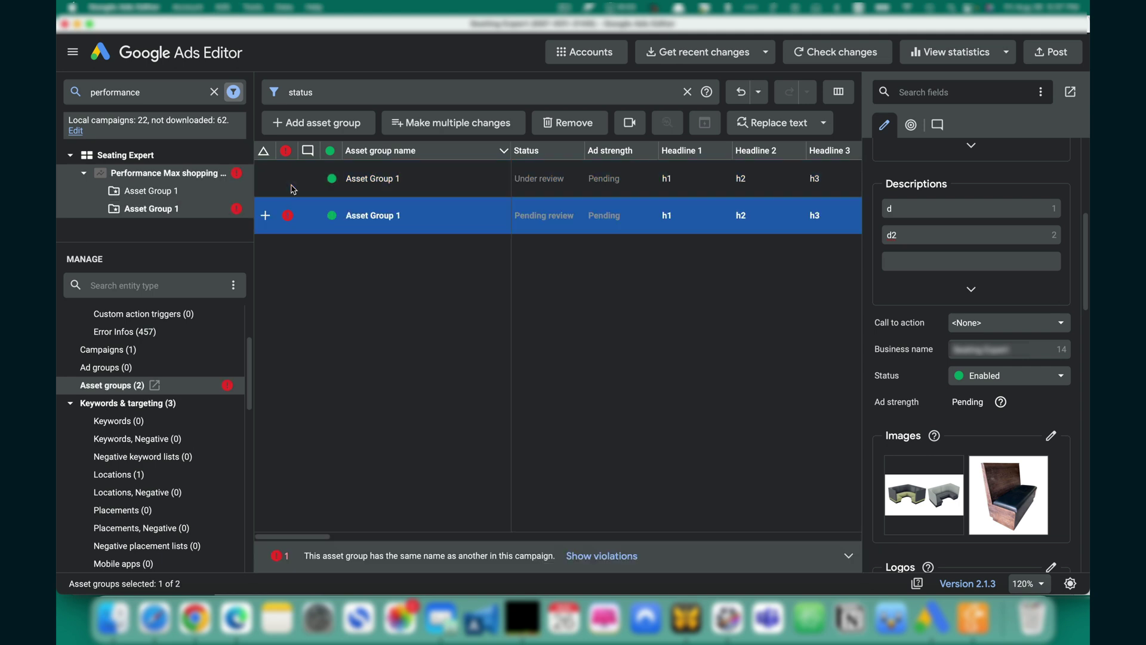
Rename the duplicated asset group to "Shopping only" and post the changes for the selected campaign.
{"action": "double_click", "coordinate": [381, 218]}
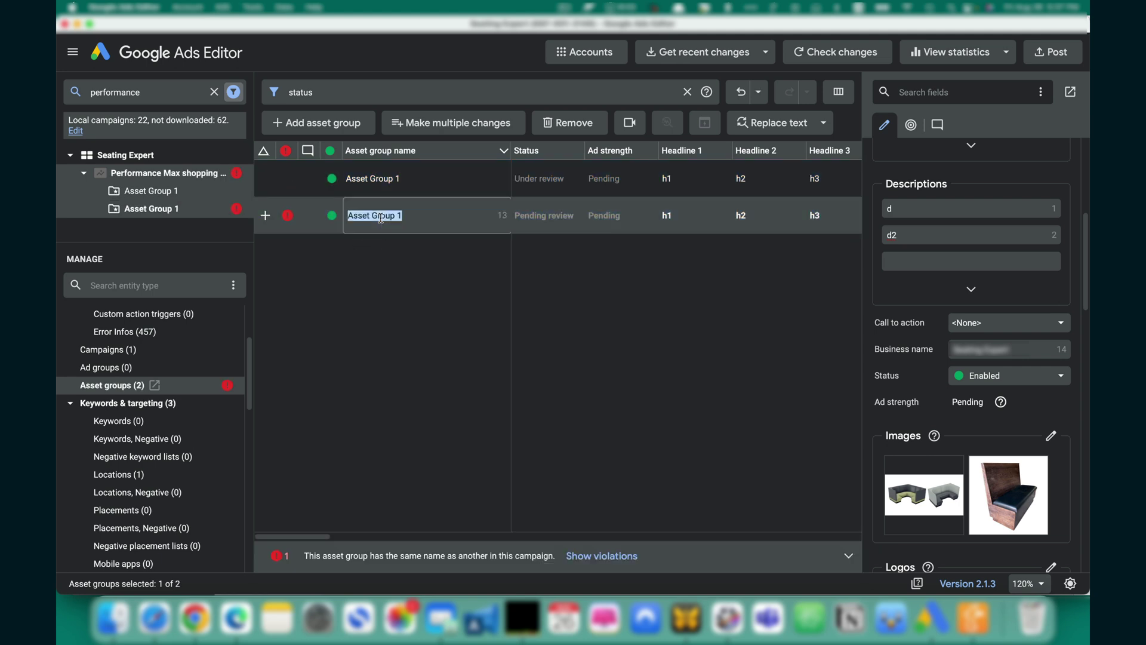
{"action": "type", "text": "Shopping only"}
{"action": "left_click", "coordinate": [415, 284]}
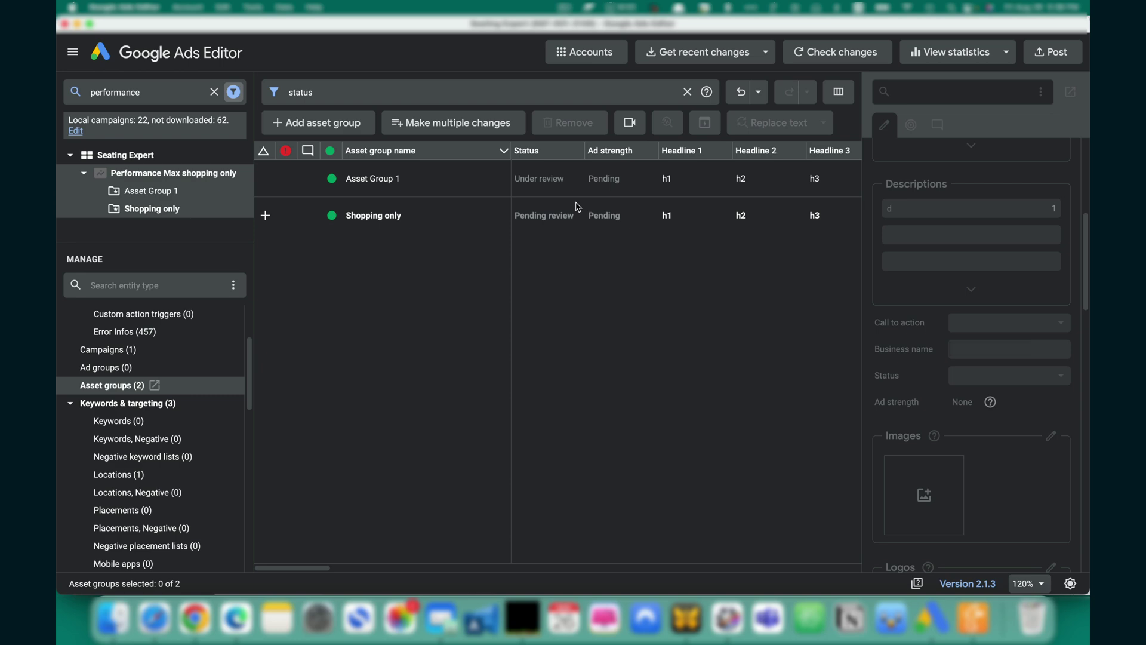
{"action": "left_click", "coordinate": [1066, 56]}
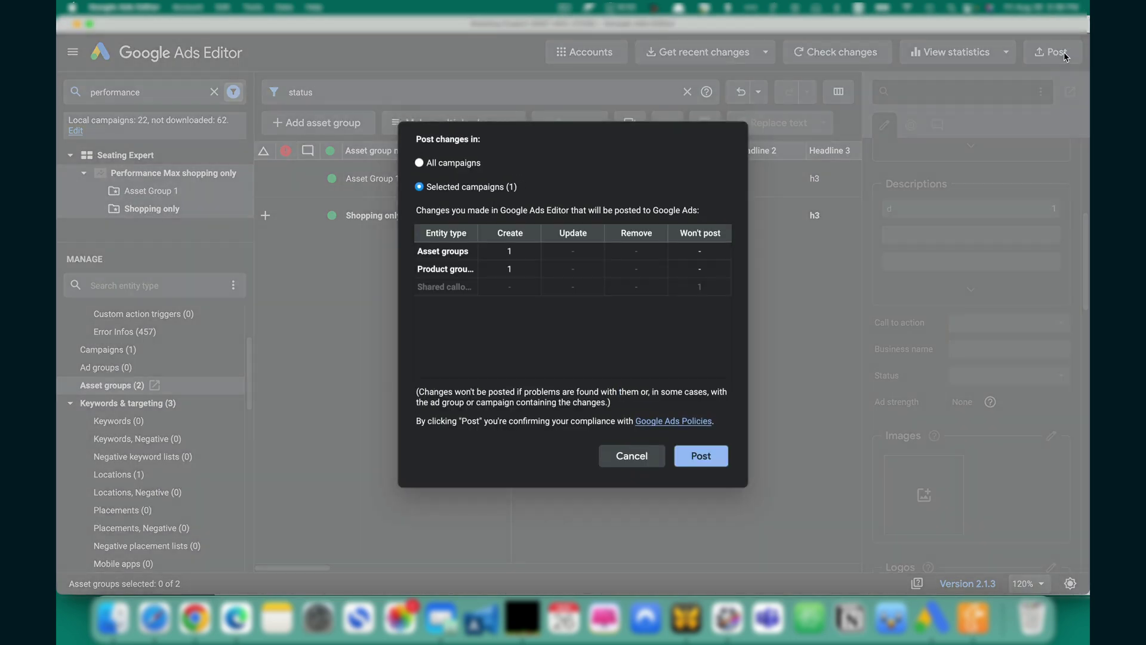
{"action": "left_click", "coordinate": [691, 455]}
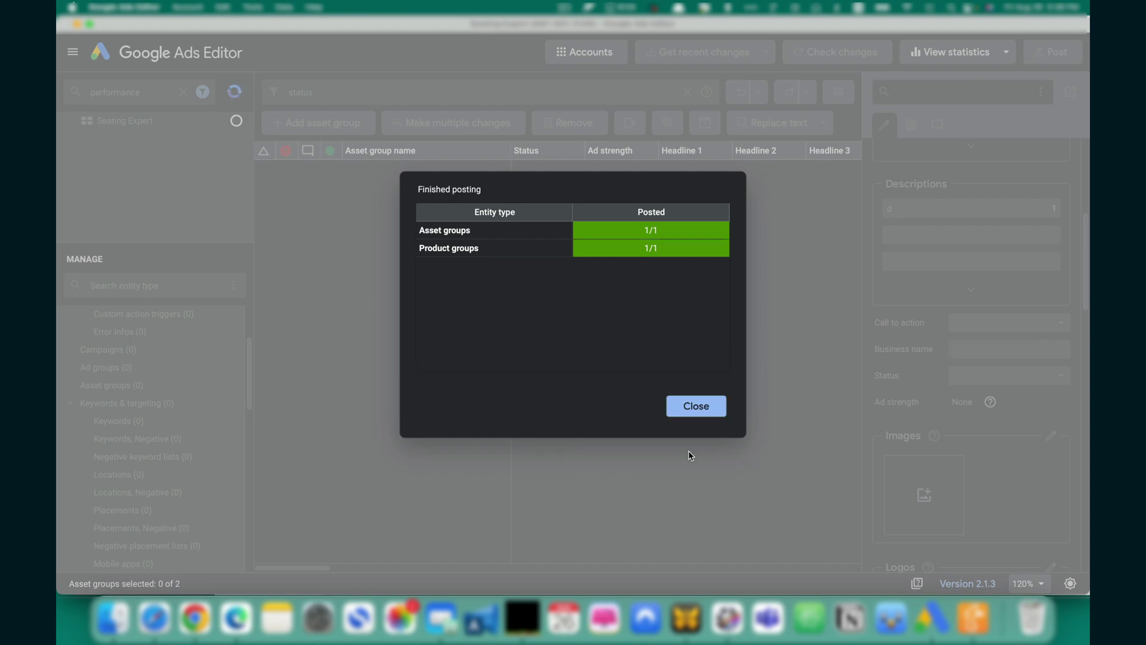
Switch to Google Ads in Microsoft Edge, reload the asset groups page and open the Shopping only group's assets for editing.
{"action": "key", "text": "super+Tab"}
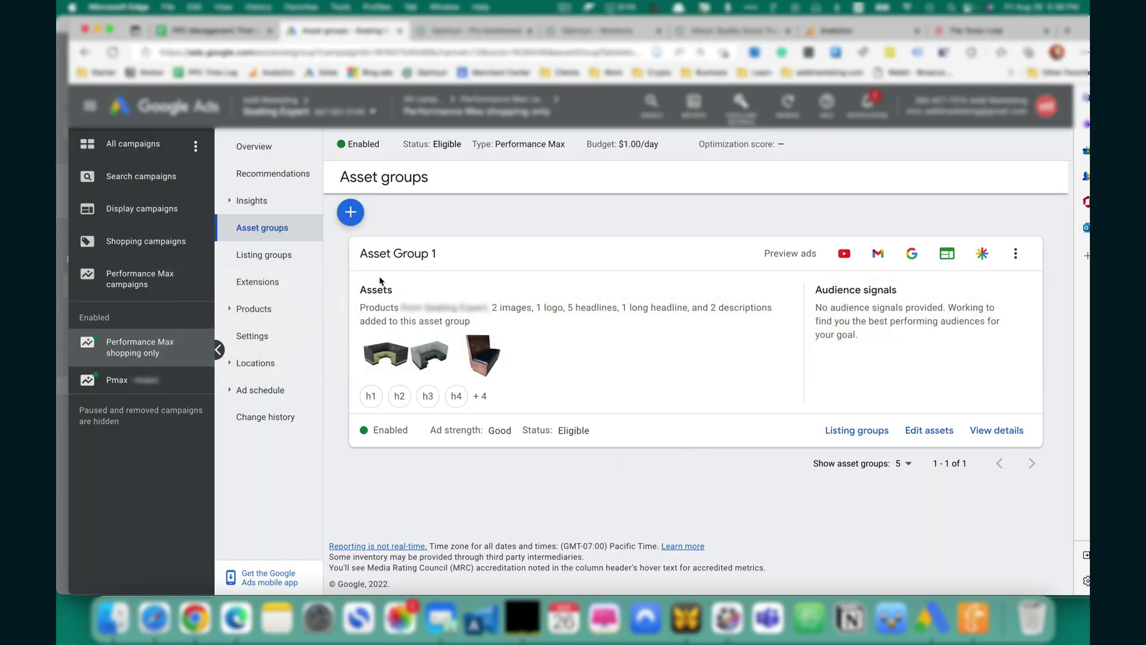
{"action": "left_click", "coordinate": [112, 51]}
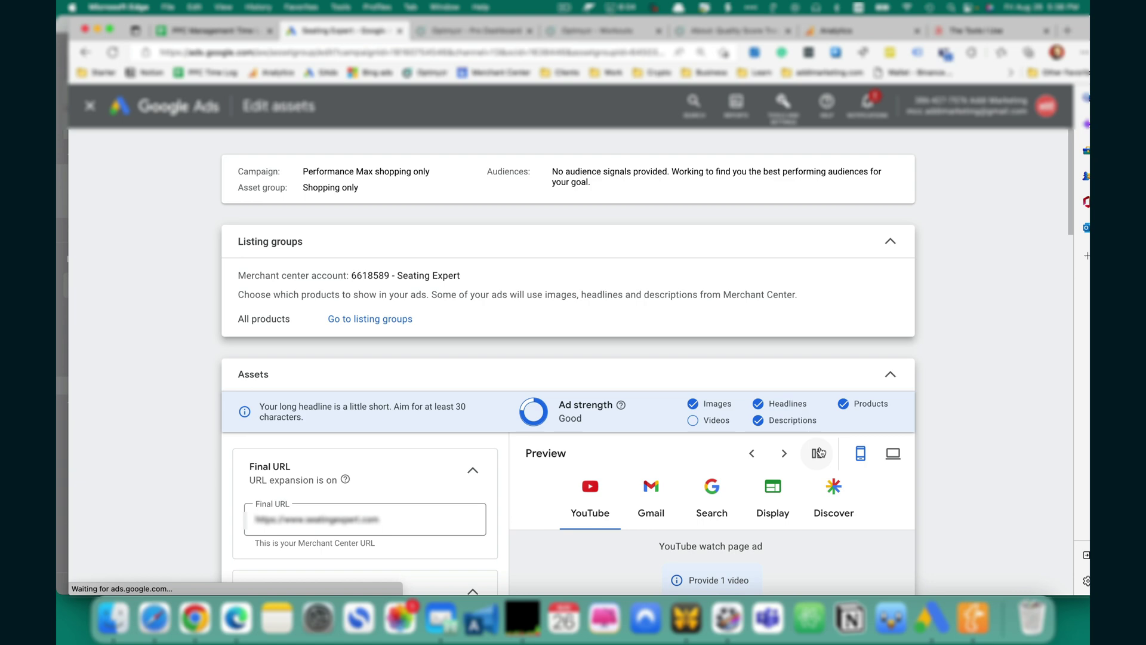
Remove both selected images from the Shopping only asset group and save the empty image selection.
{"action": "scroll", "coordinate": [820, 452], "scroll_direction": "down", "scroll_amount": 5}
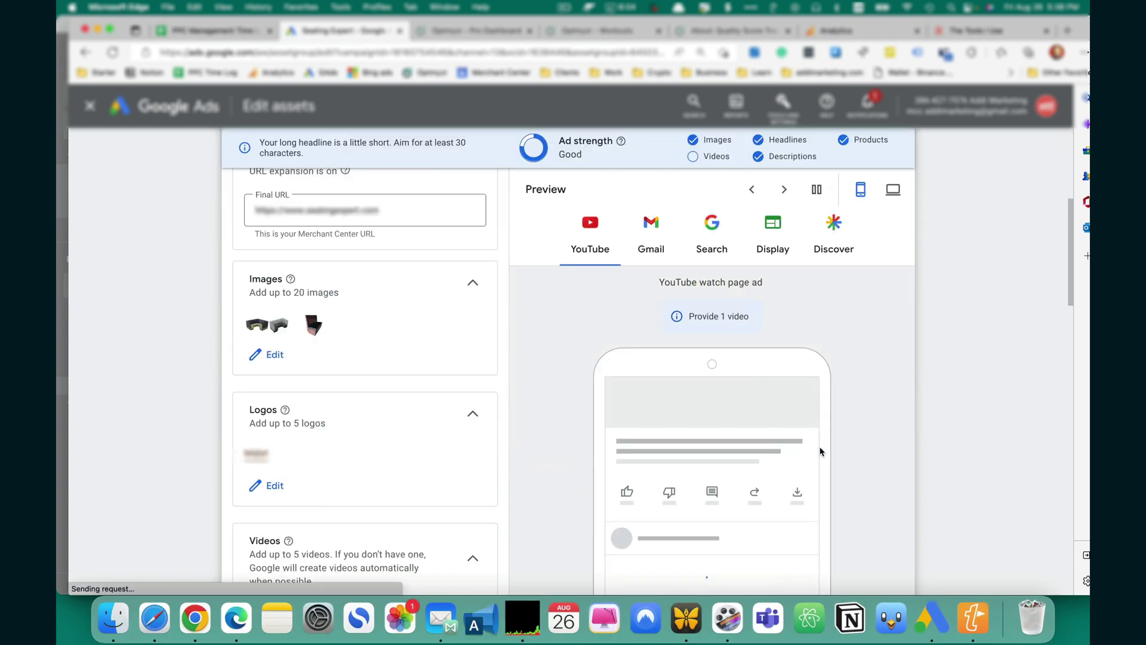
{"action": "left_click", "coordinate": [274, 364]}
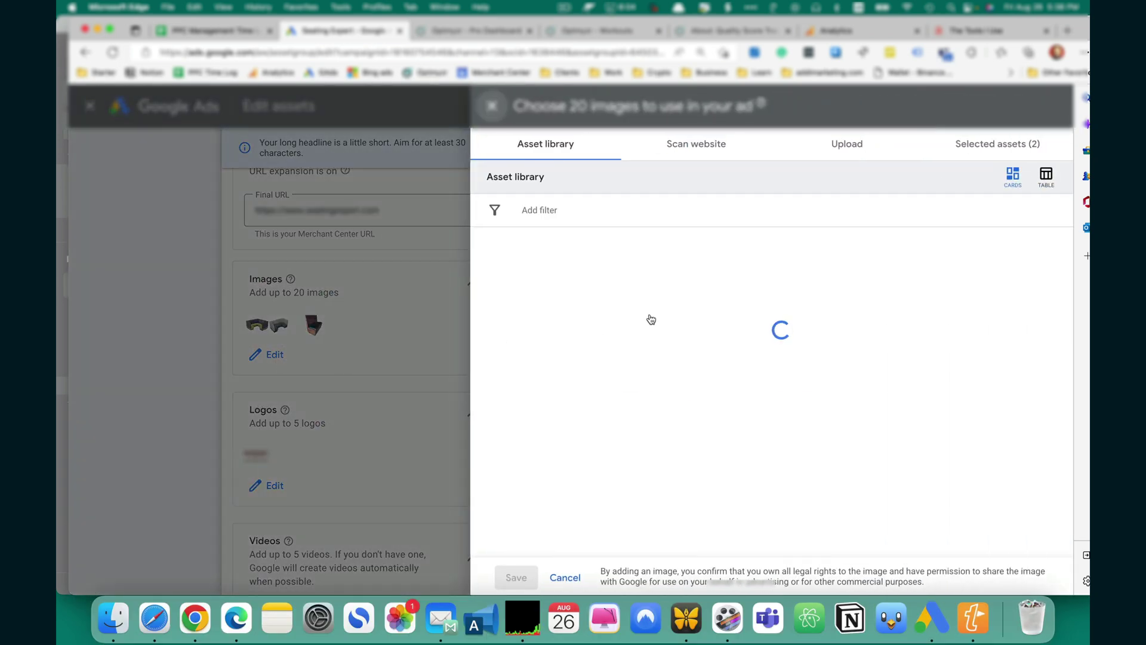
{"action": "left_click", "coordinate": [986, 144]}
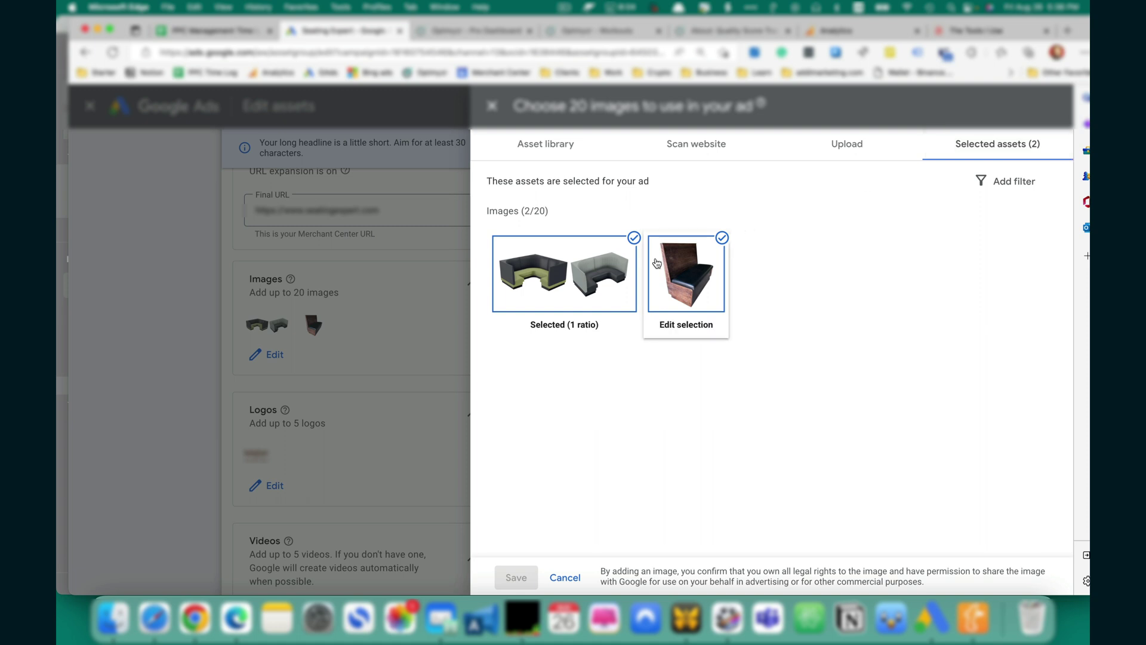
{"action": "left_click", "coordinate": [635, 238]}
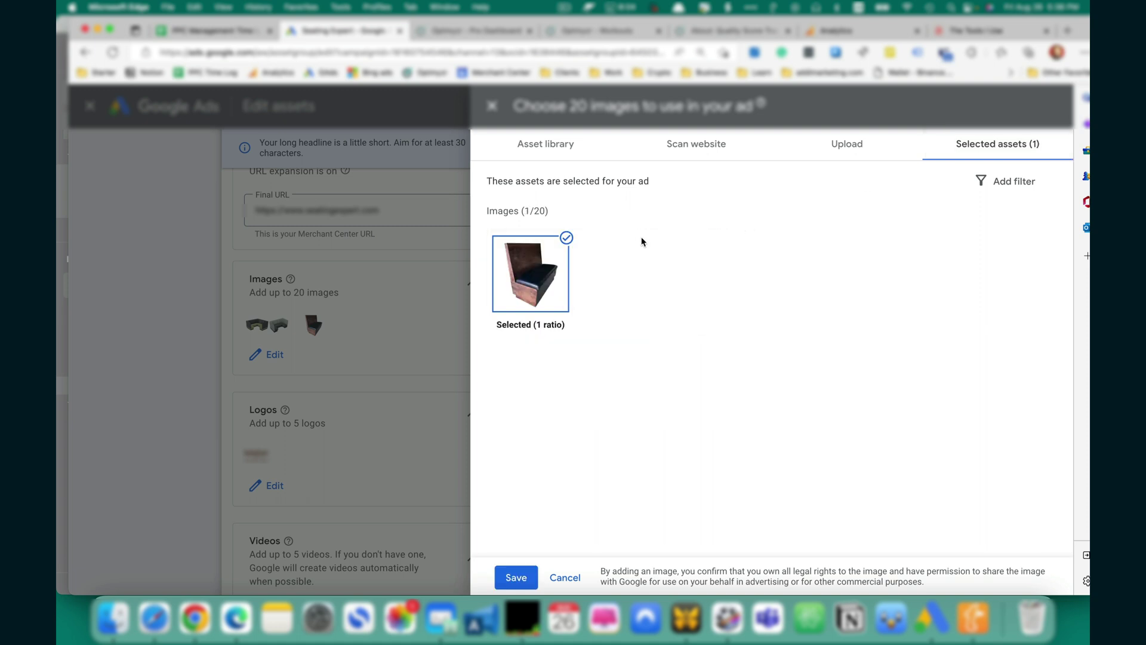
{"action": "left_click", "coordinate": [566, 237]}
{"action": "left_click", "coordinate": [528, 577]}
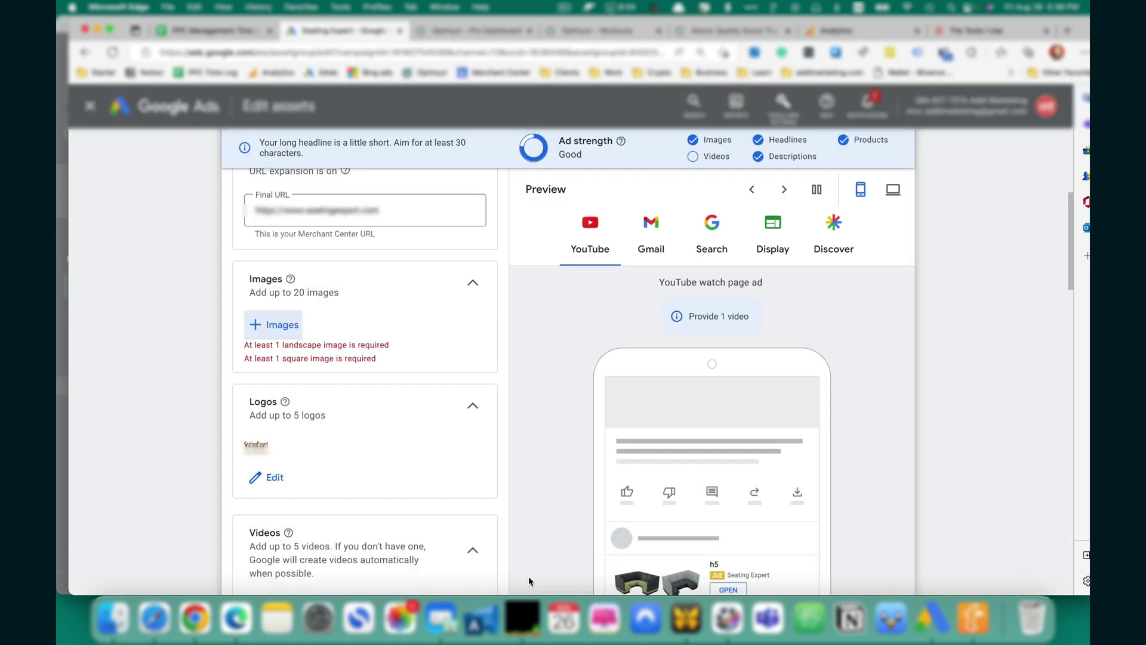
Remove the selected logo from the Shopping only asset group and save the empty logo selection.
{"action": "left_click", "coordinate": [269, 476]}
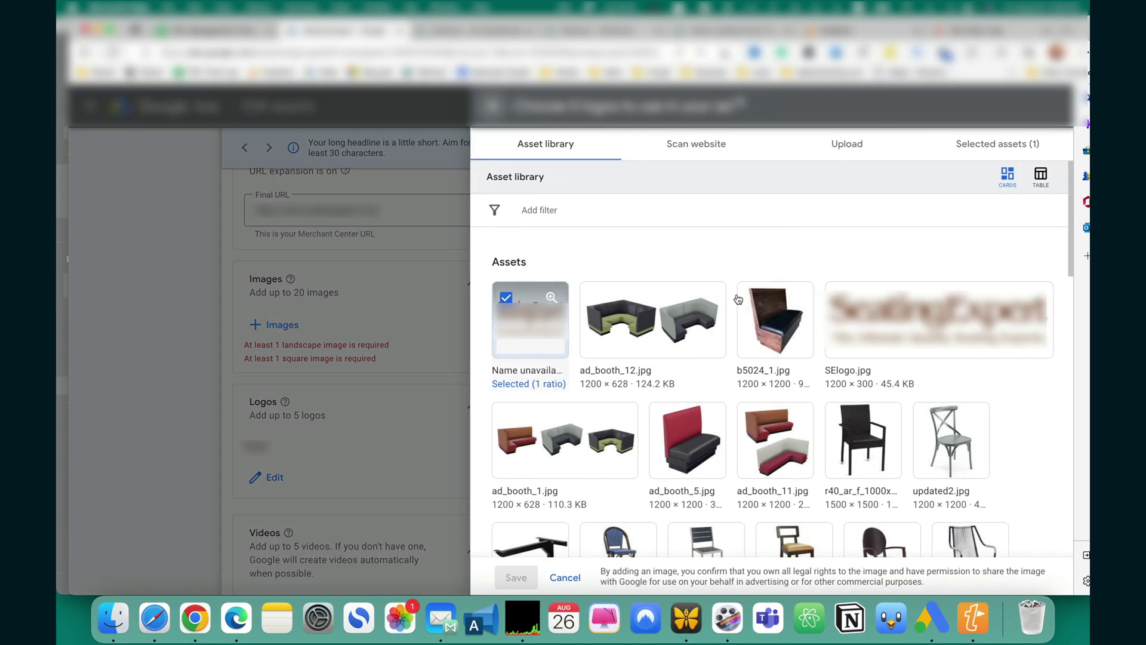
{"action": "left_click", "coordinate": [997, 144]}
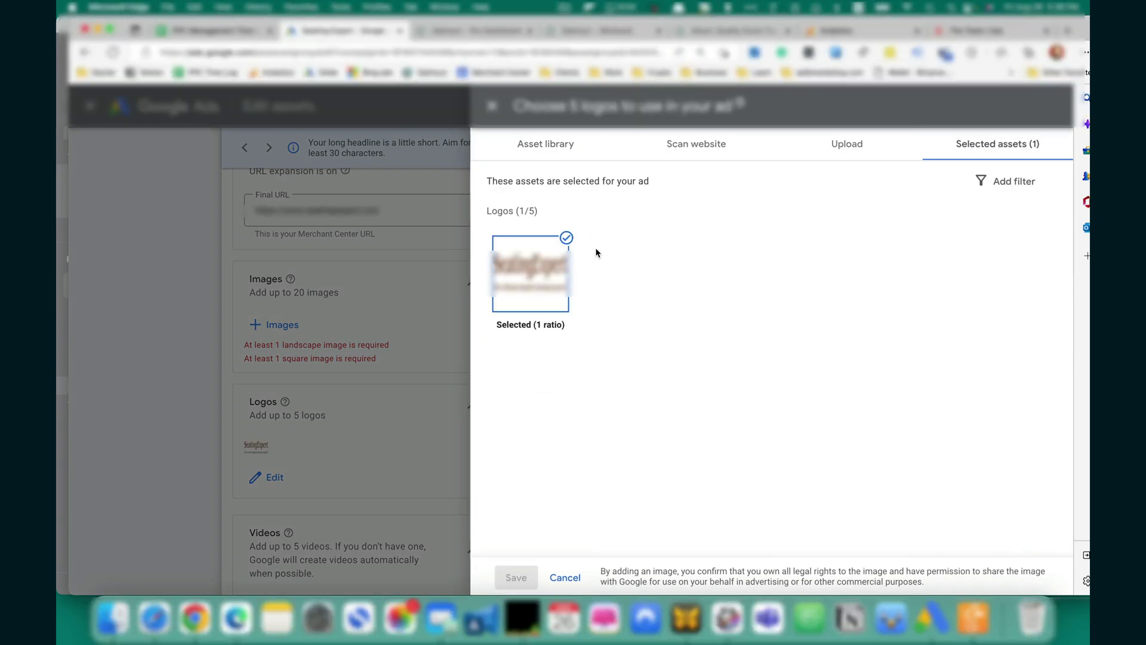
{"action": "left_click", "coordinate": [566, 238]}
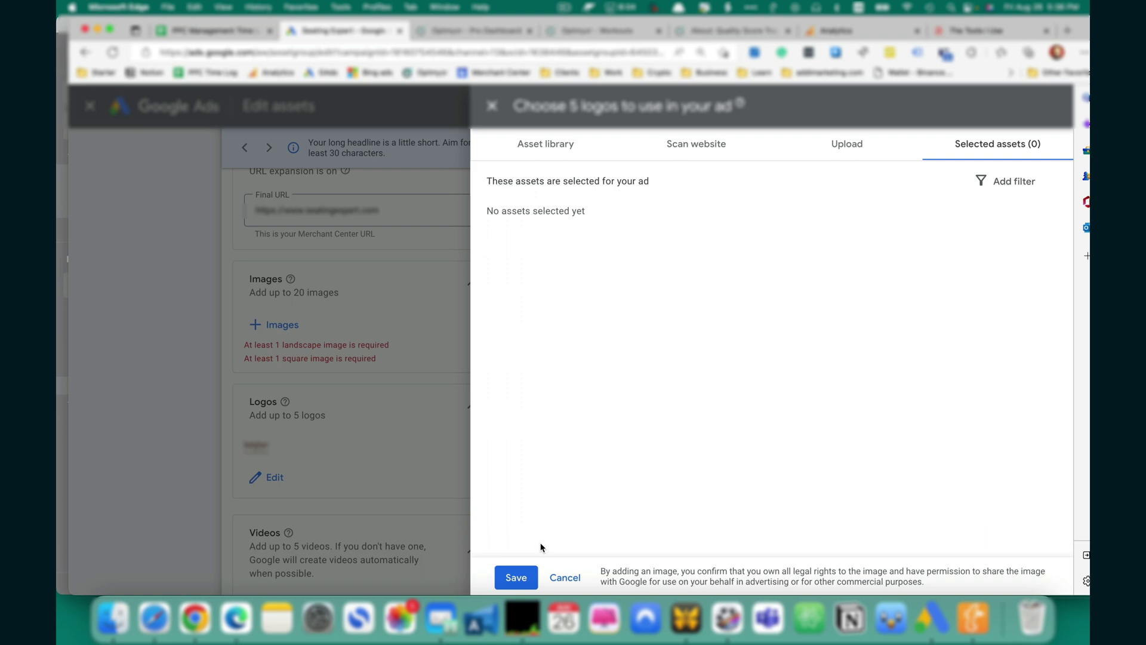
{"action": "left_click", "coordinate": [517, 578]}
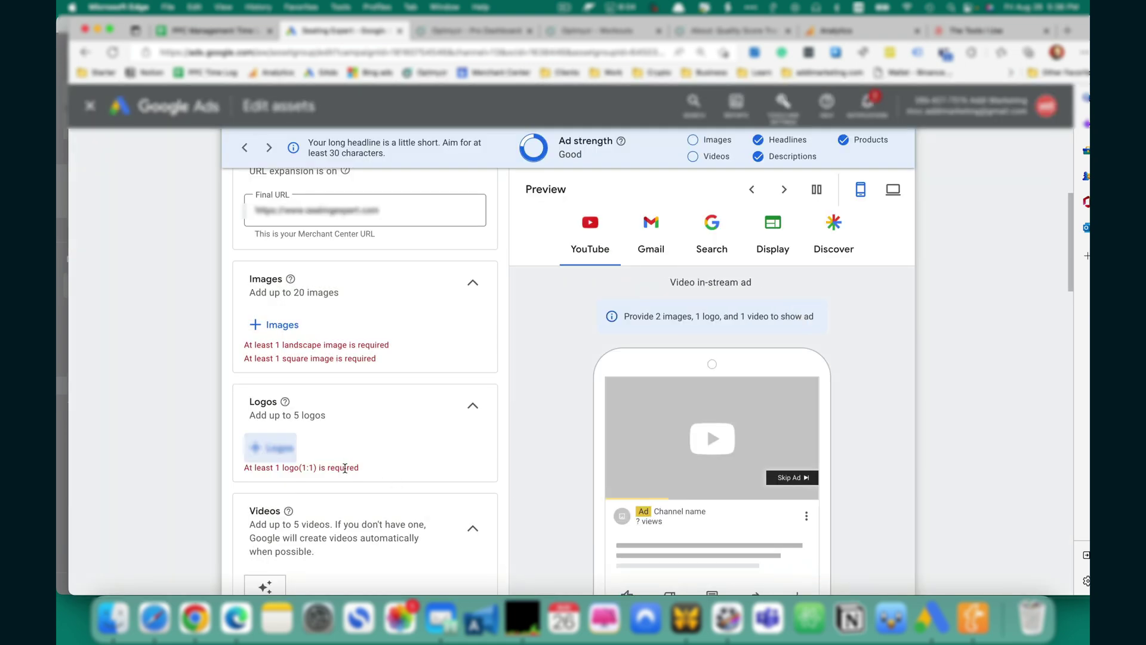
Clear the first two headlines, h1 and h2, in the asset group.
{"action": "scroll", "coordinate": [345, 468], "scroll_direction": "down", "scroll_amount": 2}
{"action": "scroll", "coordinate": [345, 468], "scroll_direction": "up", "scroll_amount": 1}
{"action": "scroll", "coordinate": [344, 467], "scroll_direction": "down", "scroll_amount": 7}
{"action": "scroll", "coordinate": [345, 467], "scroll_direction": "up", "scroll_amount": 10}
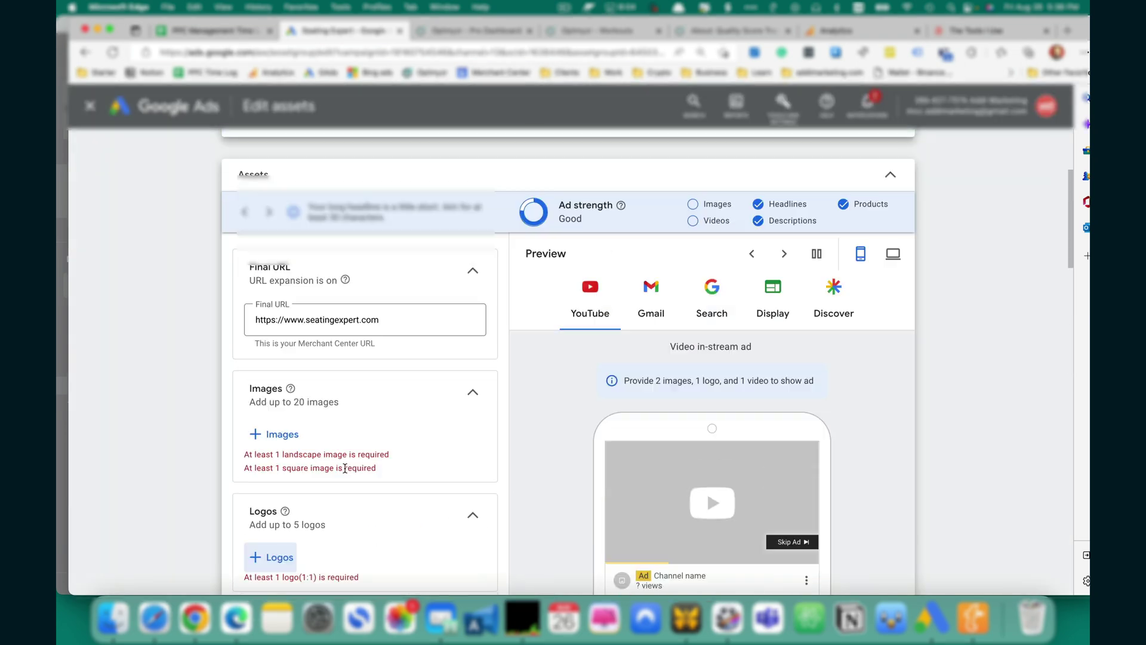
{"action": "scroll", "coordinate": [344, 468], "scroll_direction": "down", "scroll_amount": 5}
{"action": "left_click", "coordinate": [289, 237]}
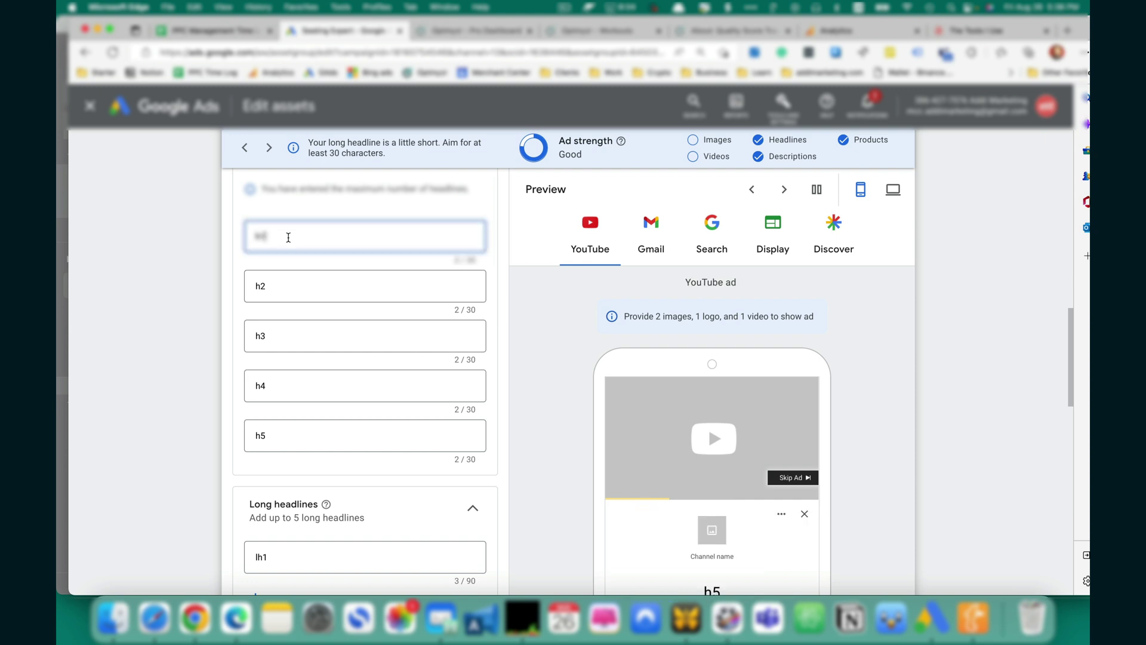
{"action": "key", "text": "BackSpace"}
{"action": "key", "text": "BackSpace"}
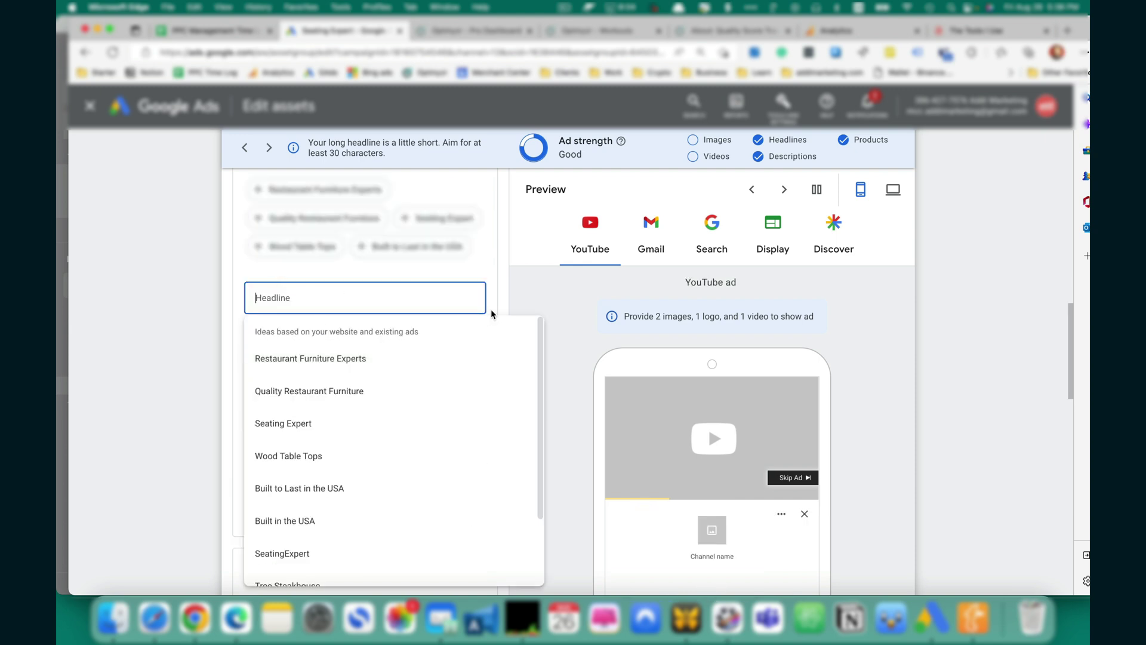
{"action": "left_click", "coordinate": [494, 293]}
{"action": "left_click", "coordinate": [273, 347]}
{"action": "key", "text": "BackSpace"}
{"action": "key", "text": "BackSpace"}
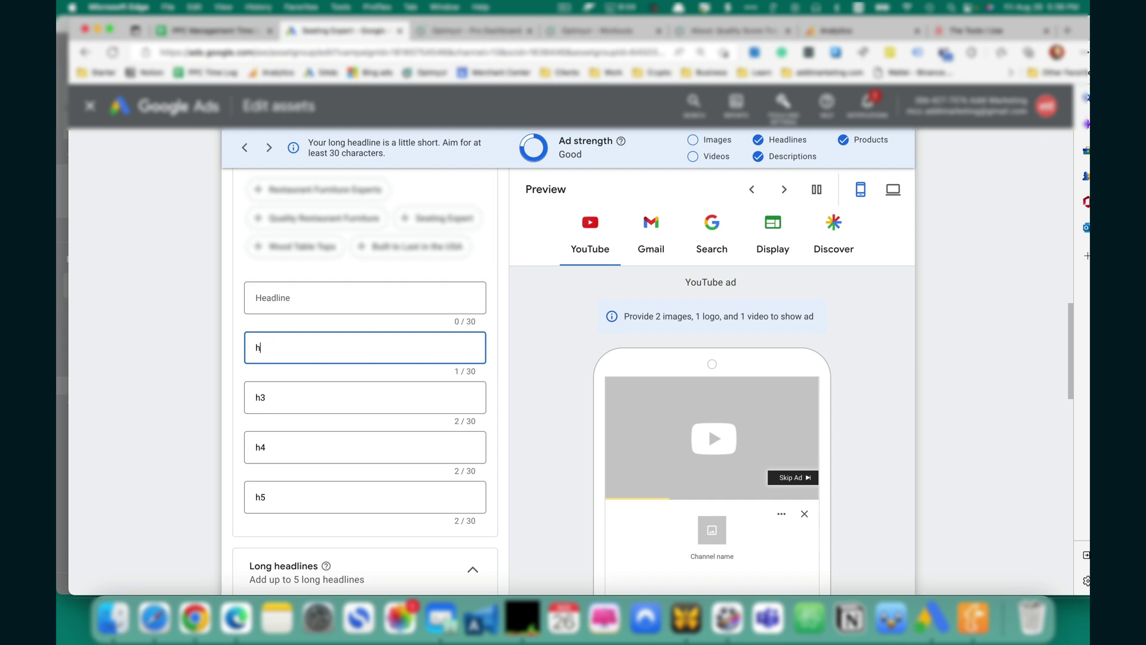
Clear the remaining three headlines, h3, h4 and h5, so every headline field is blank.
{"action": "left_click", "coordinate": [265, 405]}
{"action": "key", "text": "BackSpace"}
{"action": "key", "text": "BackSpace"}
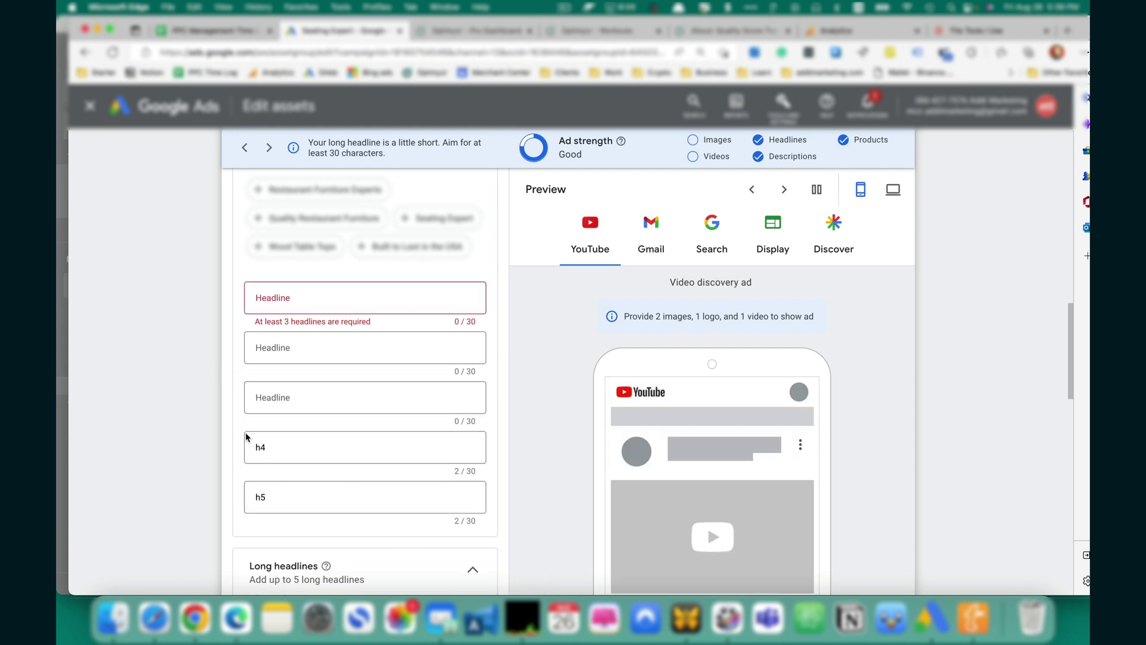
{"action": "left_click", "coordinate": [269, 445]}
{"action": "key", "text": "BackSpace"}
{"action": "key", "text": "BackSpace"}
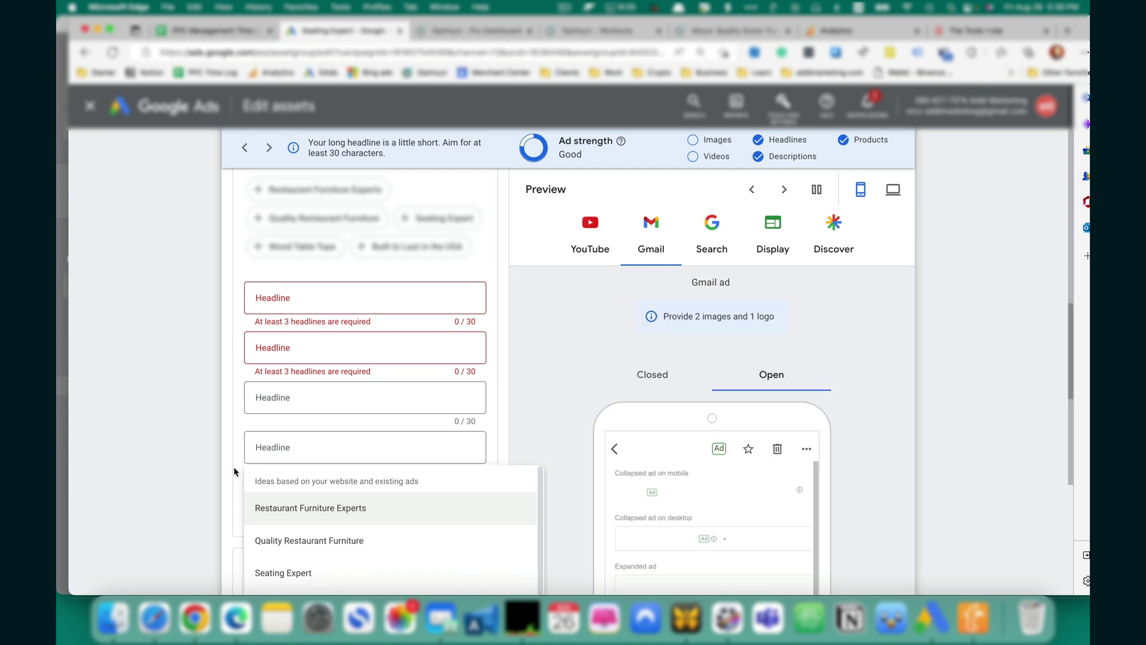
{"action": "left_click", "coordinate": [276, 491]}
{"action": "key", "text": "BackSpace"}
{"action": "key", "text": "BackSpace"}
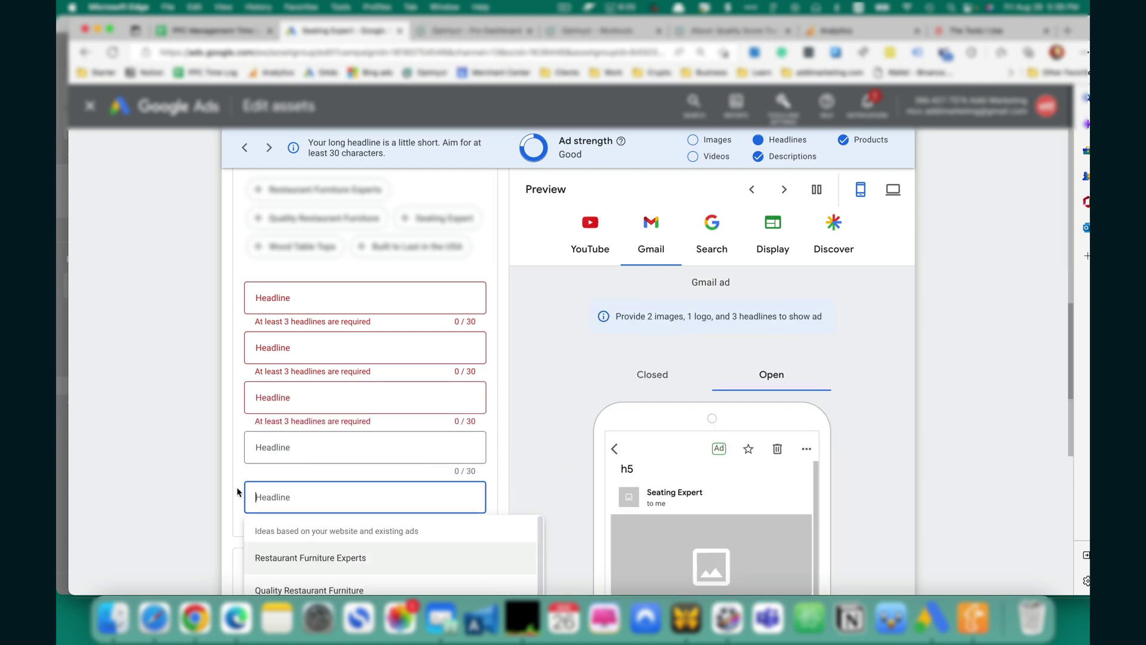
{"action": "left_click", "coordinate": [237, 486]}
Clear the long headline lh1 in the asset group.
{"action": "scroll", "coordinate": [238, 486], "scroll_direction": "down", "scroll_amount": 2}
{"action": "scroll", "coordinate": [237, 486], "scroll_direction": "down", "scroll_amount": 2}
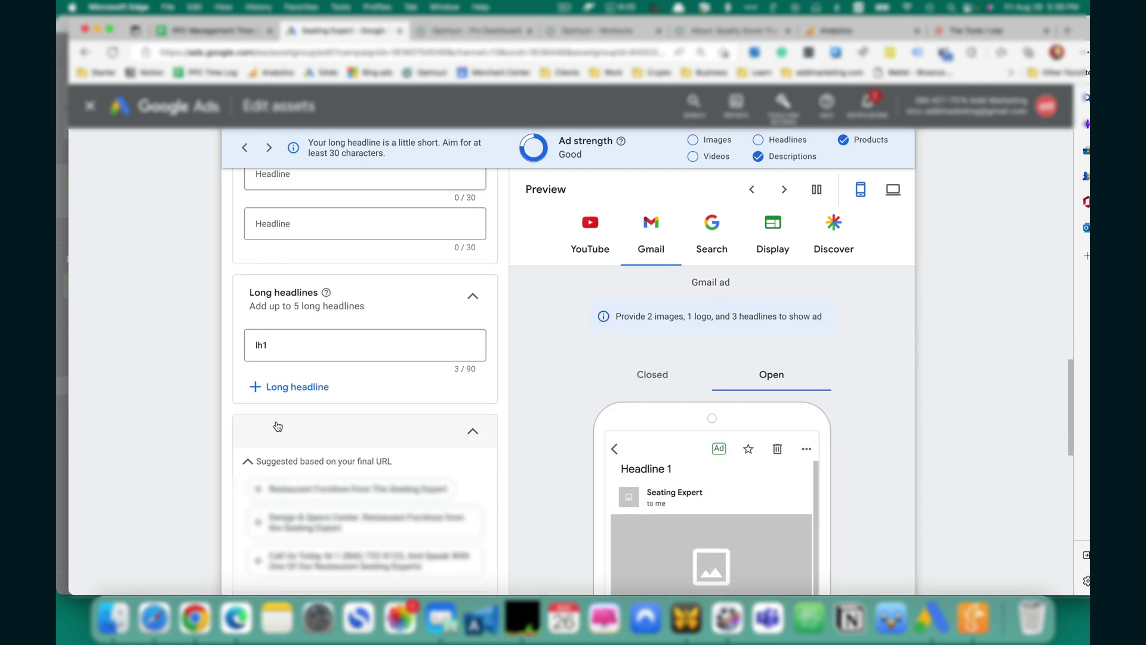
{"action": "left_click", "coordinate": [283, 343]}
{"action": "key", "text": "BackSpace"}
{"action": "key", "text": "BackSpace"}
{"action": "key", "text": "BackSpace"}
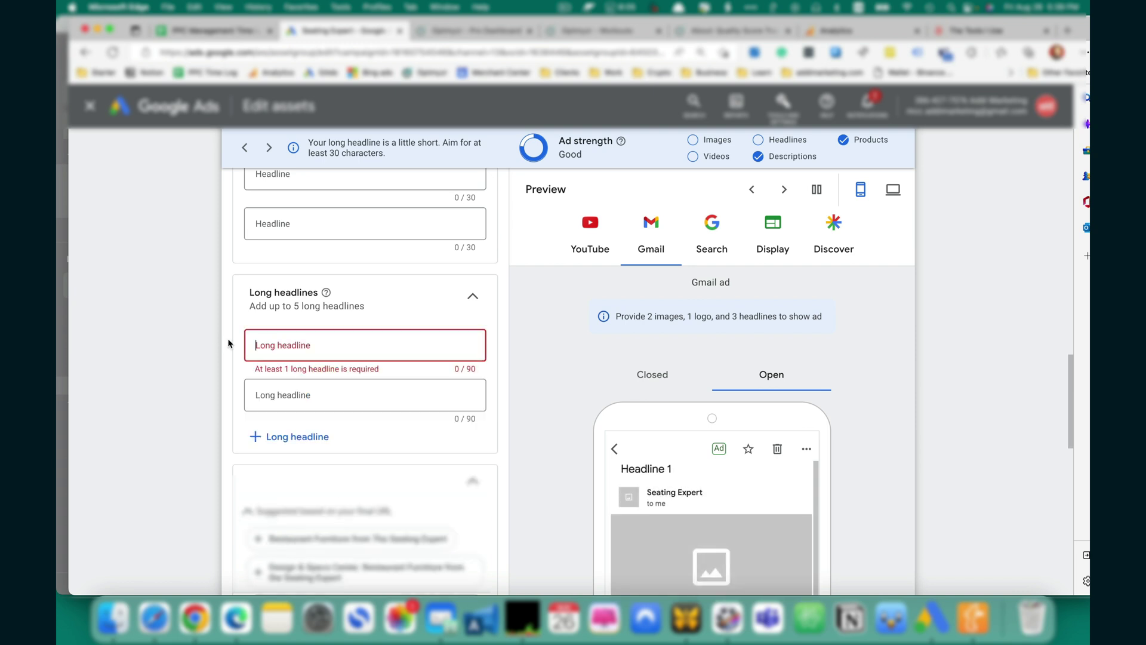
{"action": "left_click", "coordinate": [228, 342]}
Clear both descriptions, d1 and d2, in the asset group.
{"action": "scroll", "coordinate": [480, 434], "scroll_direction": "up", "scroll_amount": 5}
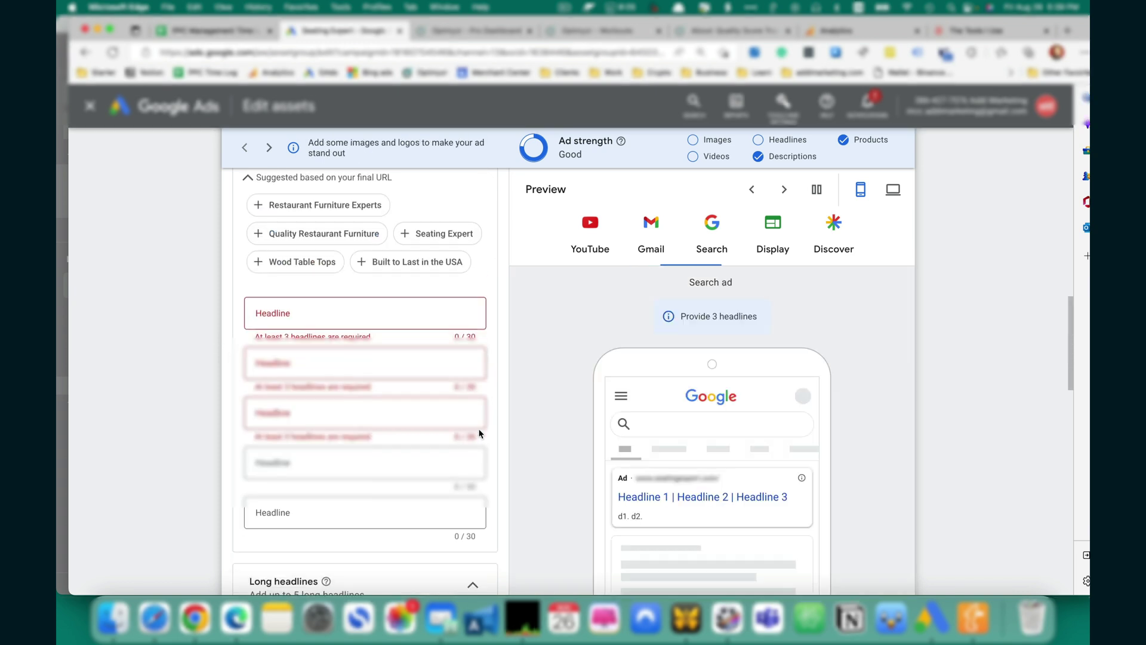
{"action": "scroll", "coordinate": [479, 434], "scroll_direction": "down", "scroll_amount": 8}
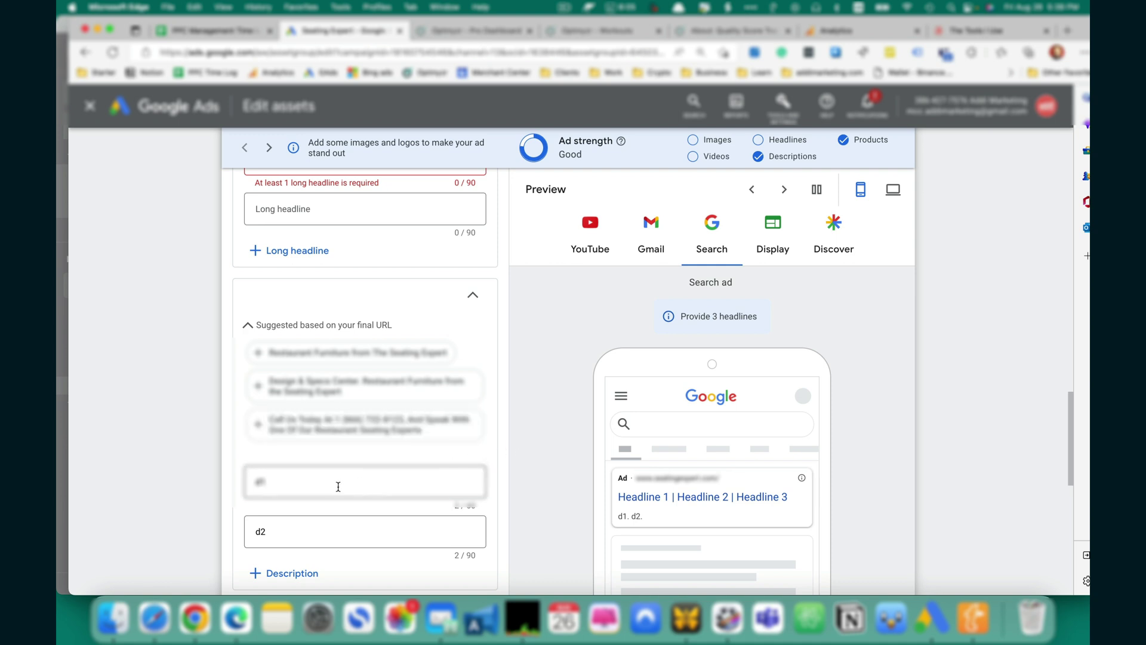
{"action": "left_click", "coordinate": [291, 485]}
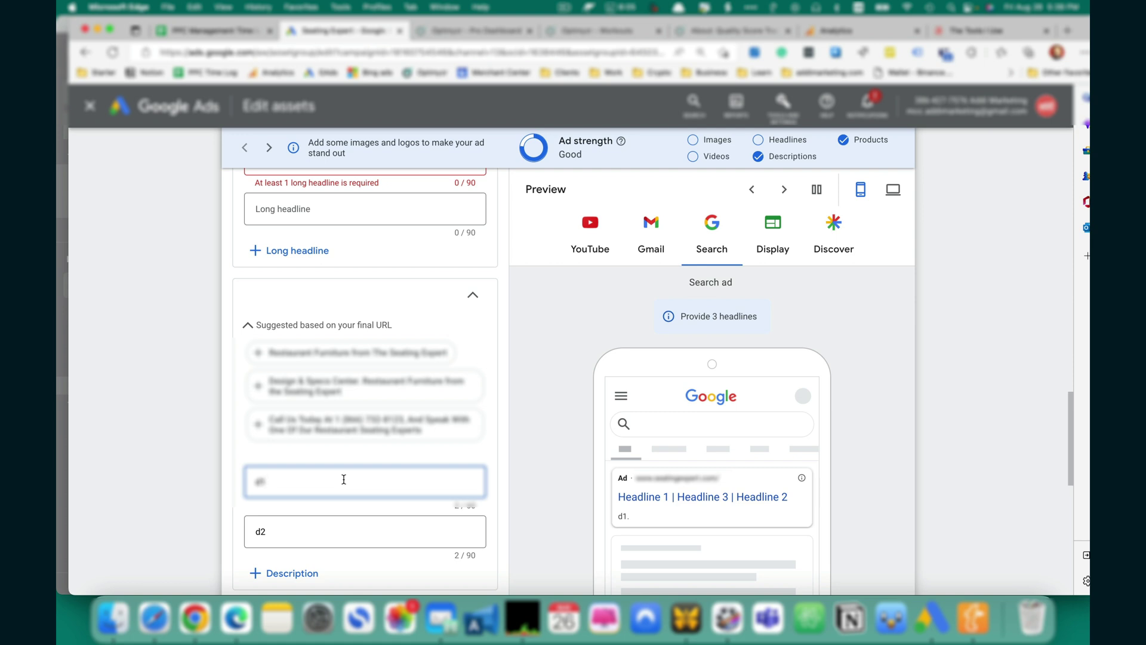
{"action": "key", "text": "BackSpace"}
{"action": "key", "text": "BackSpace"}
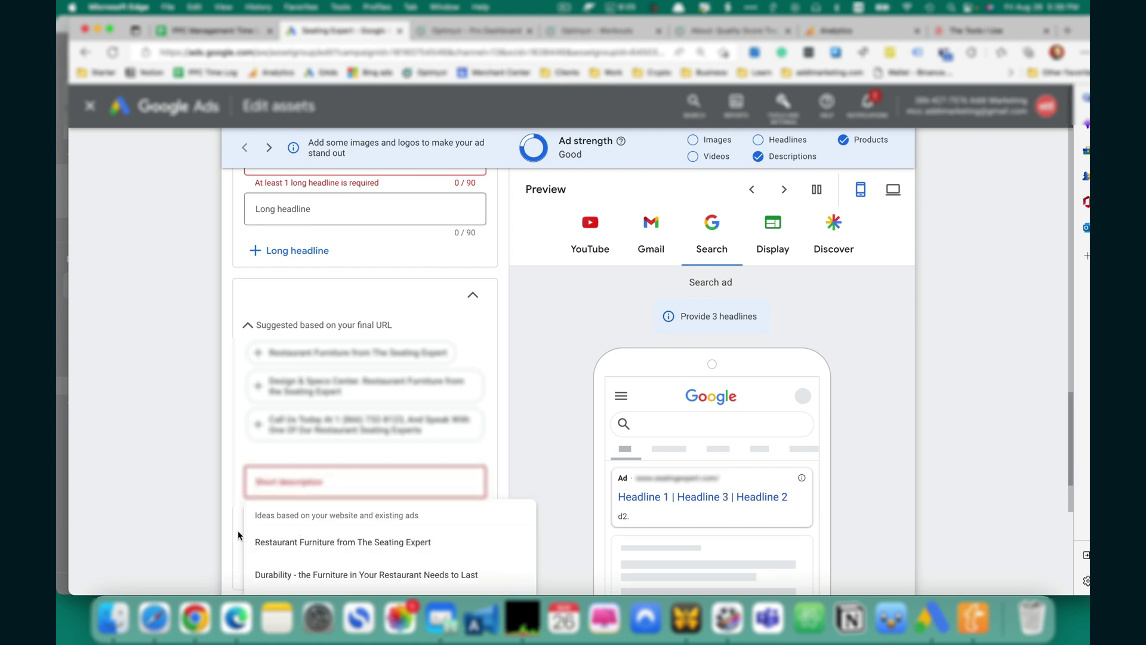
{"action": "key", "text": "Tab"}
{"action": "type", "text": "d"}
{"action": "key", "text": "BackSpace"}
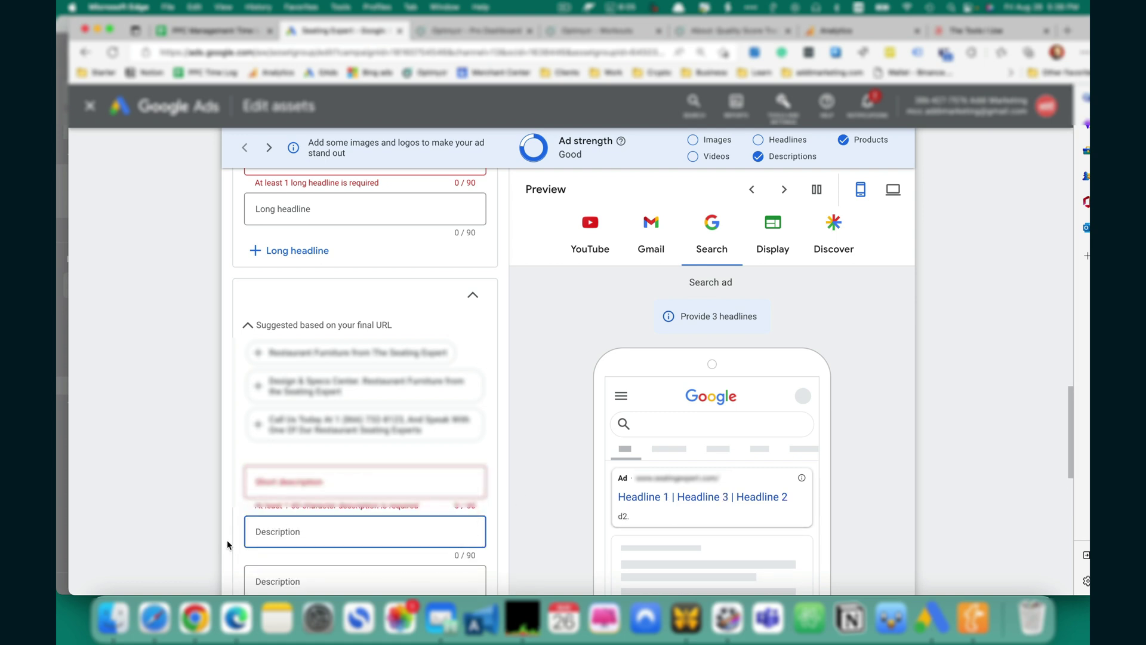
Expand the additional asset types and save the Shopping only asset group without its images, logo, headlines and descriptions.
{"action": "scroll", "coordinate": [234, 548], "scroll_direction": "down", "scroll_amount": 5}
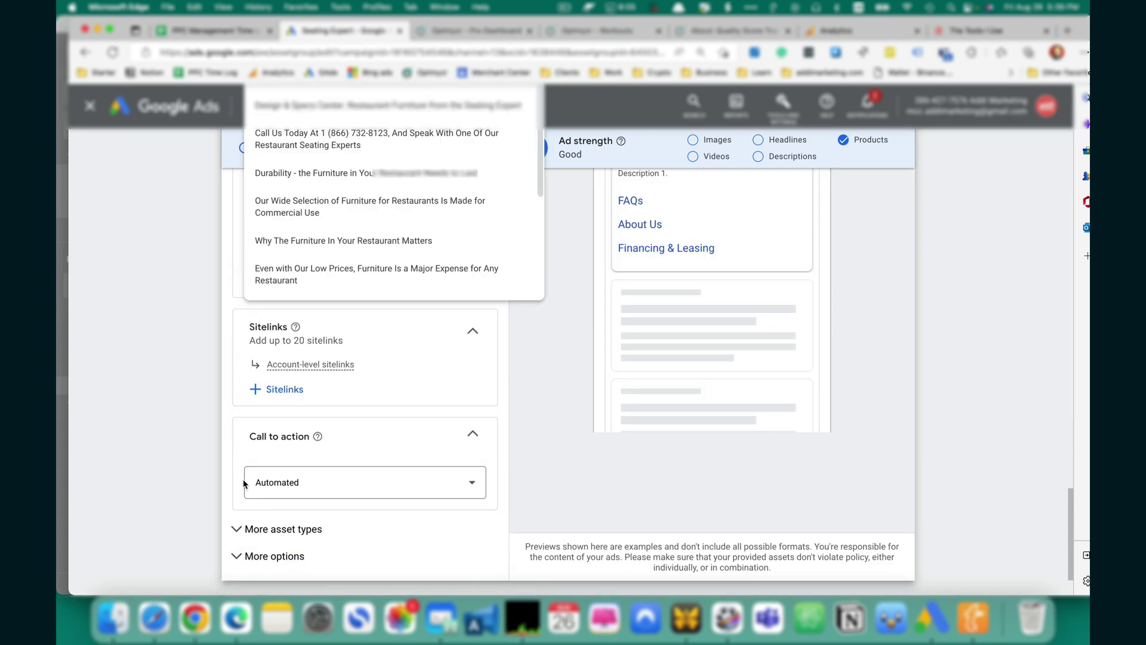
{"action": "left_click", "coordinate": [253, 537]}
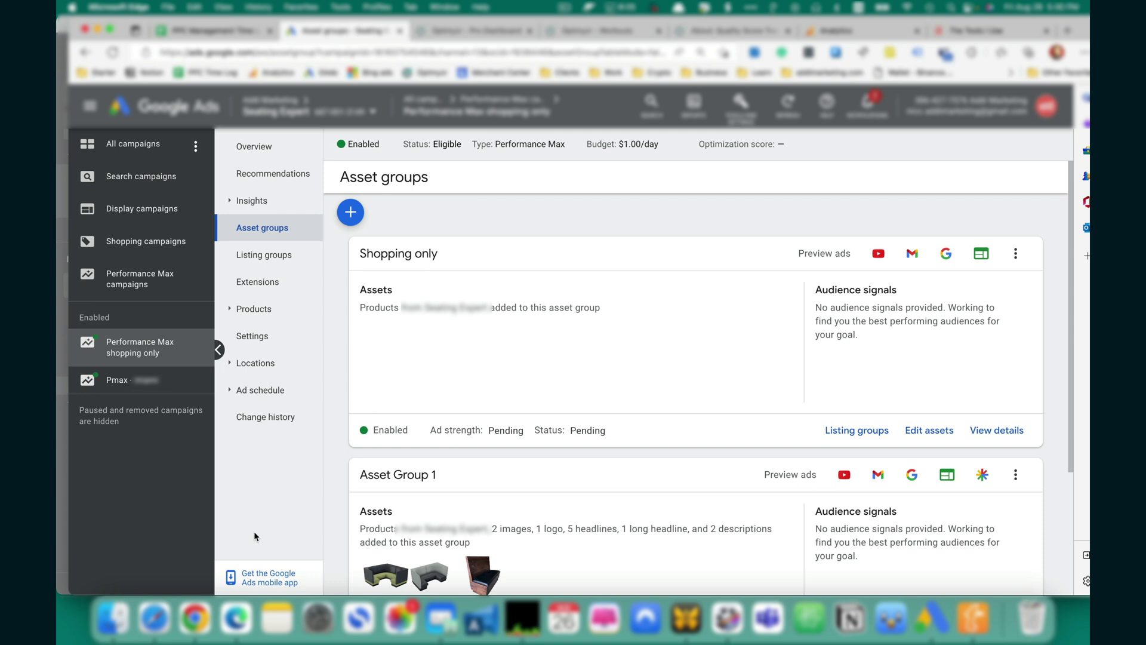
Pause the original Asset Group 1 in the Performance Max shopping only campaign.
{"action": "scroll", "coordinate": [335, 478], "scroll_direction": "down", "scroll_amount": 3}
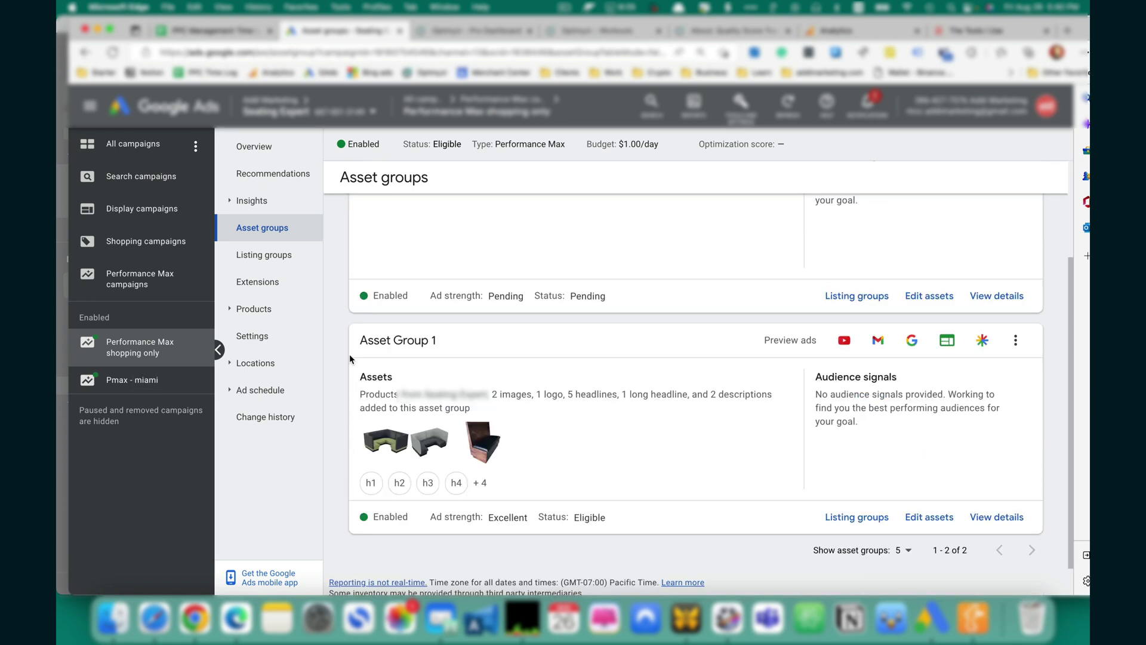
{"action": "left_click", "coordinate": [392, 517]}
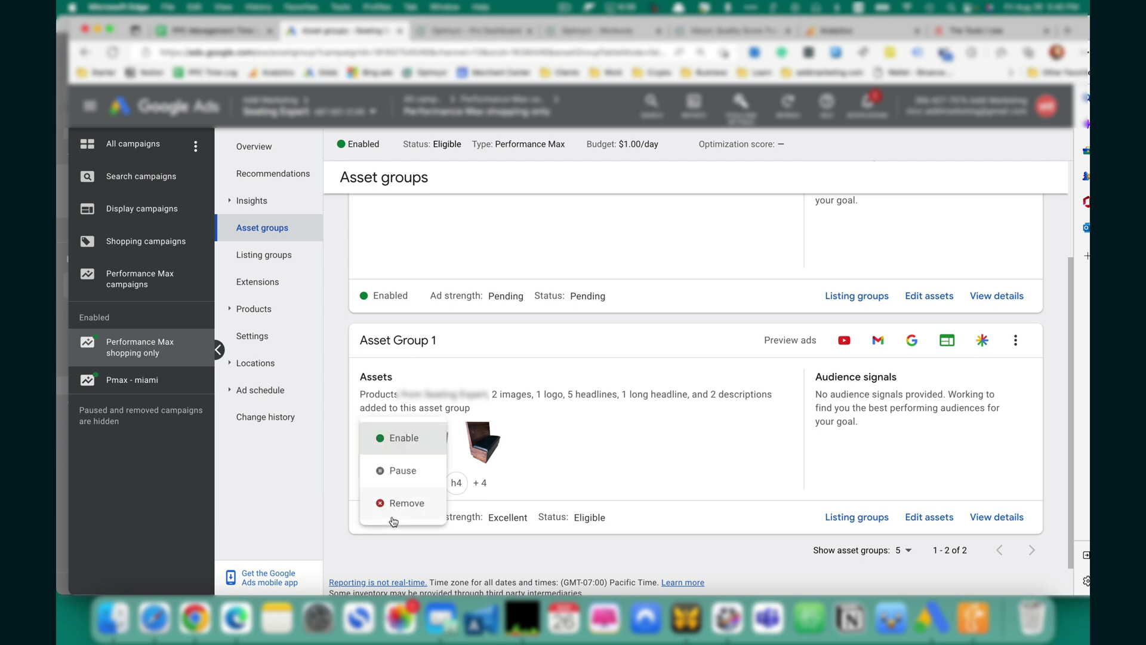
{"action": "left_click", "coordinate": [399, 472]}
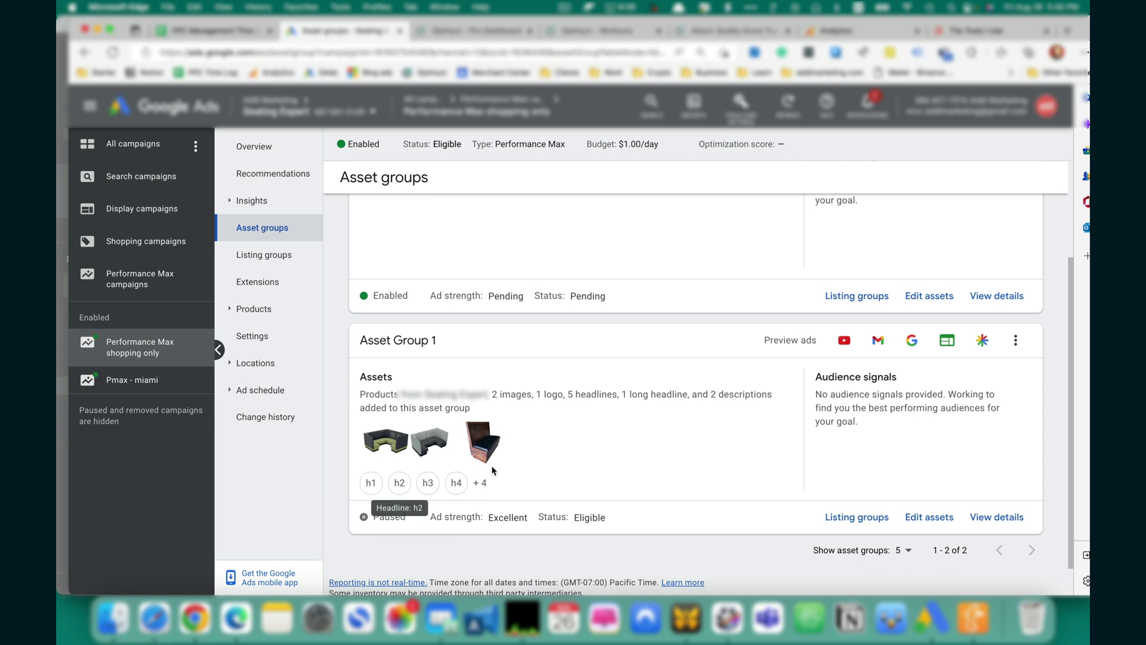